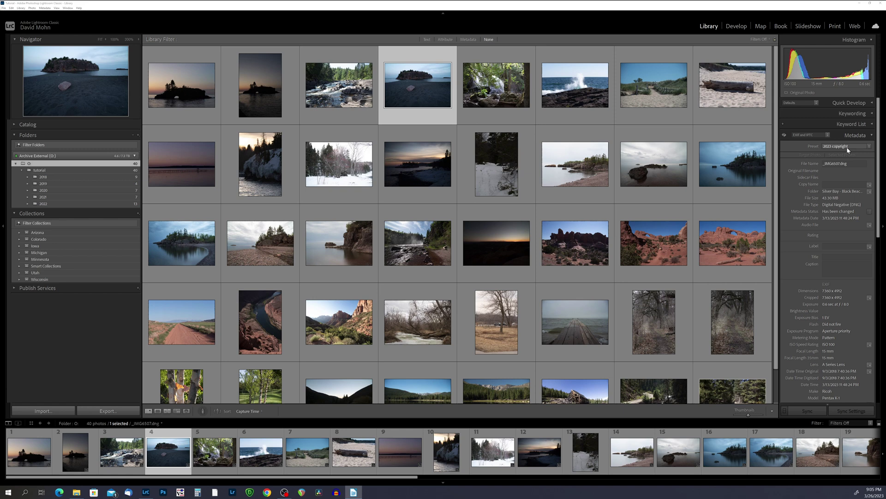
Enter Hollow Rock as the title of the first photo in the grid and look through its contact metadata.
left_click(182, 85)
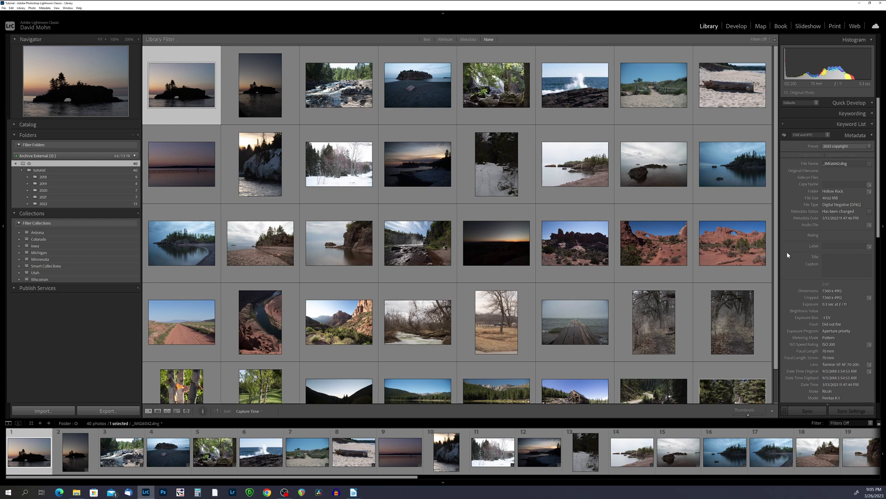
left_click(833, 257)
type("Rock")
left_click(831, 270)
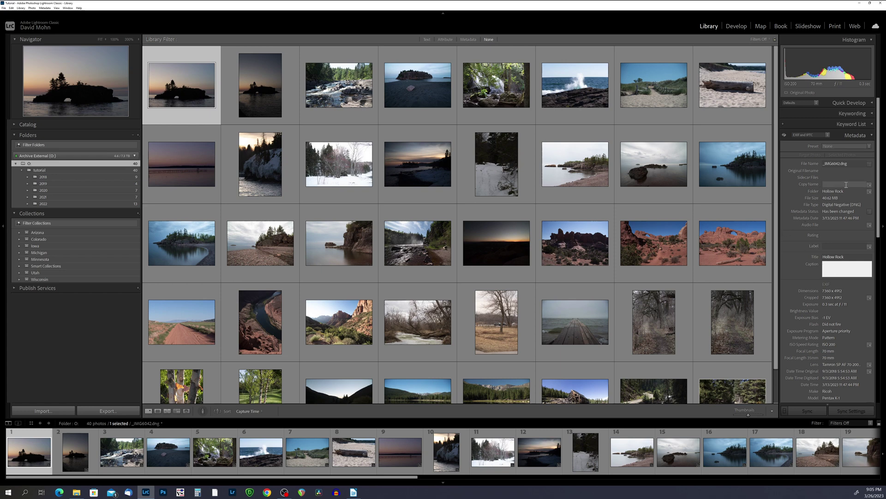
scroll(843, 187, "down", 5)
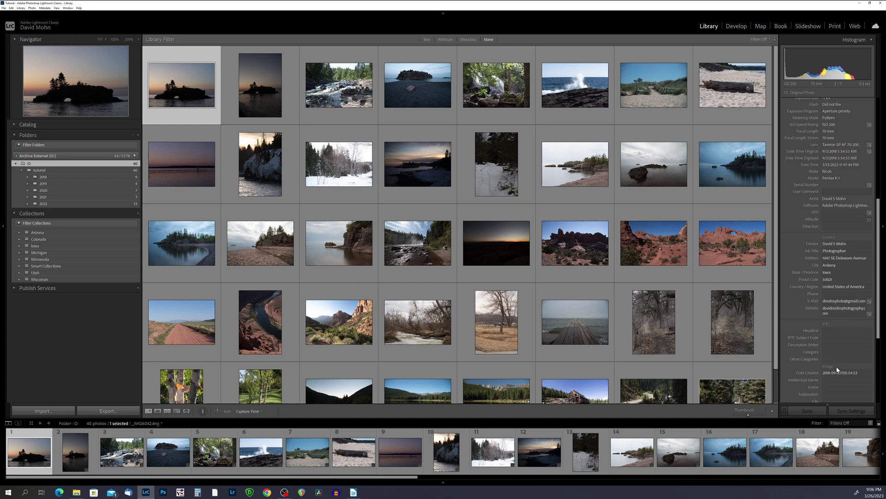
scroll(830, 370, "up", 10)
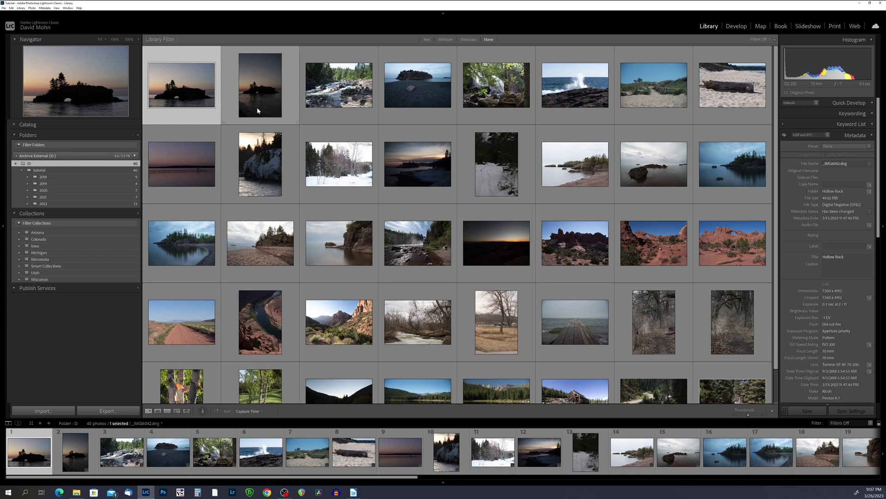
Try to apply the 2023 copyright metadata preset to the first four photos in the grid.
left_click(427, 117, "shift")
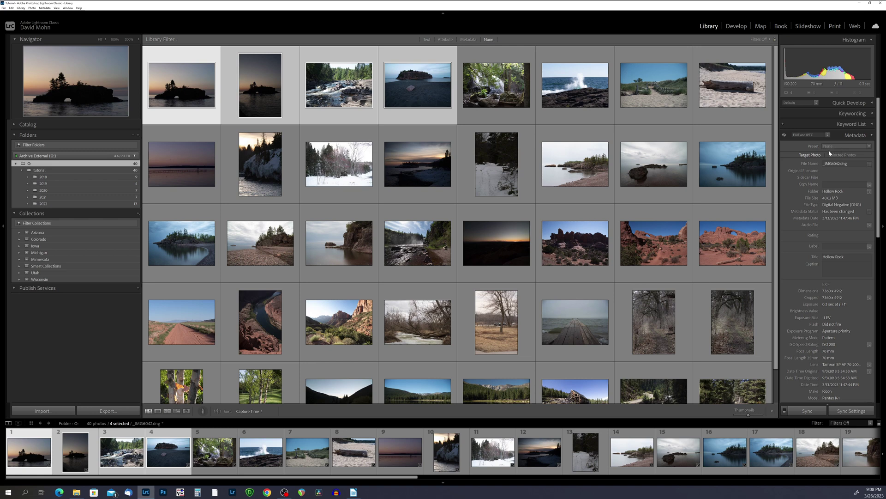
left_click(846, 147)
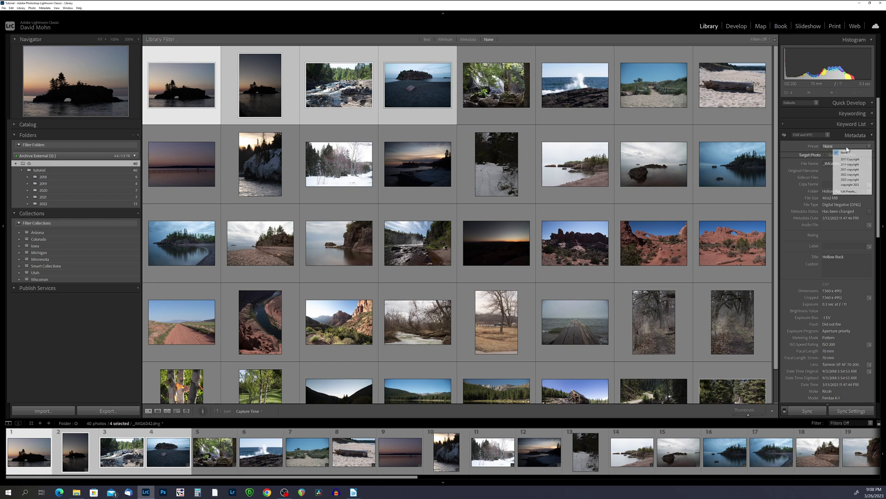
left_click(850, 181)
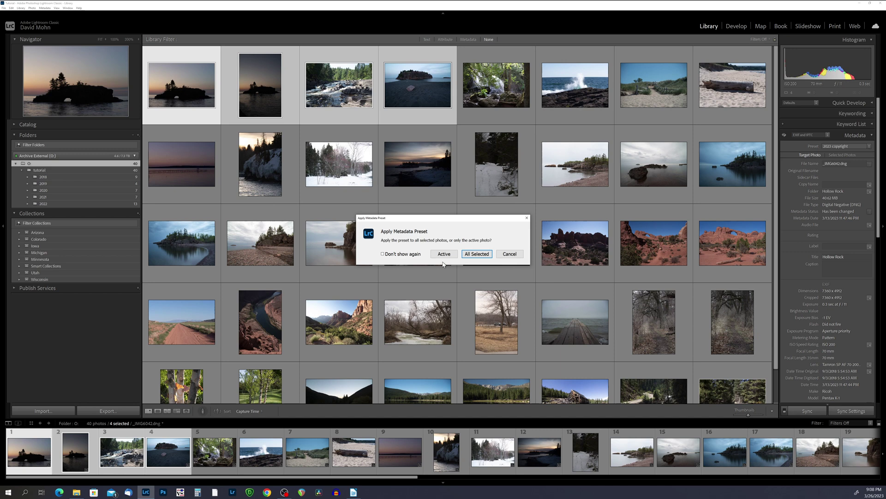
left_click(477, 253)
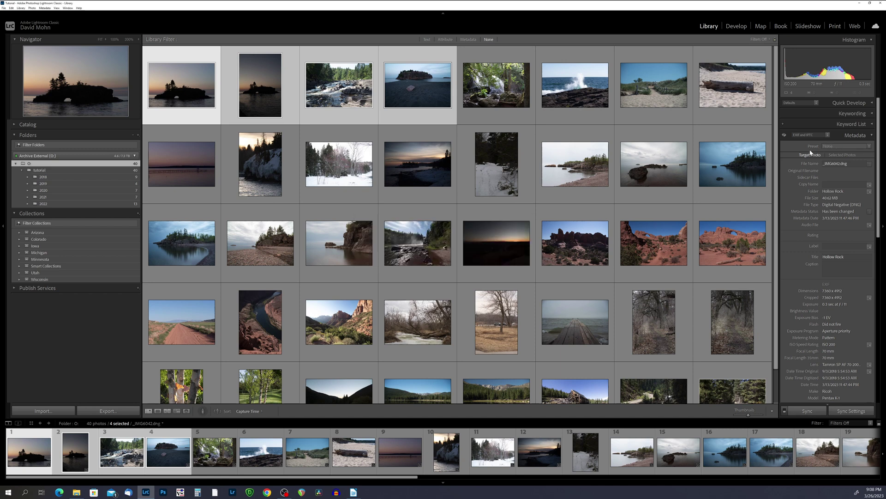
Review the fields in the metadata preset editor and its option for saving the current settings as a new preset.
left_click(835, 145)
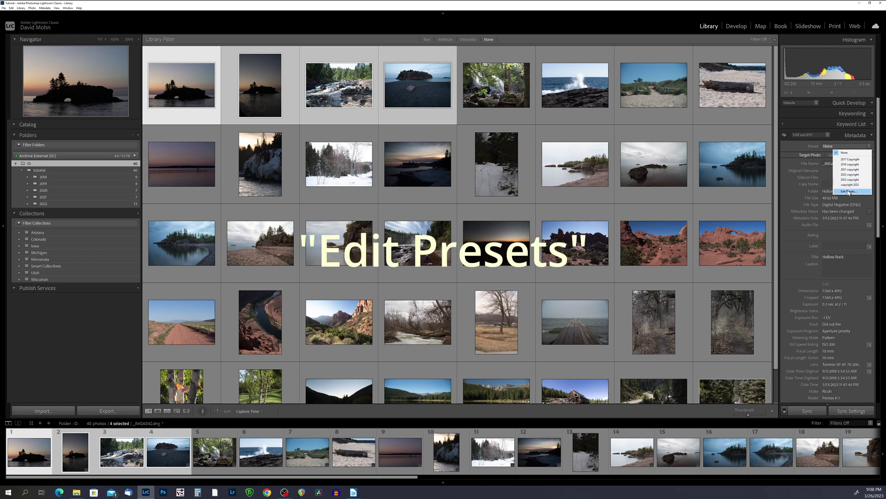
left_click(848, 192)
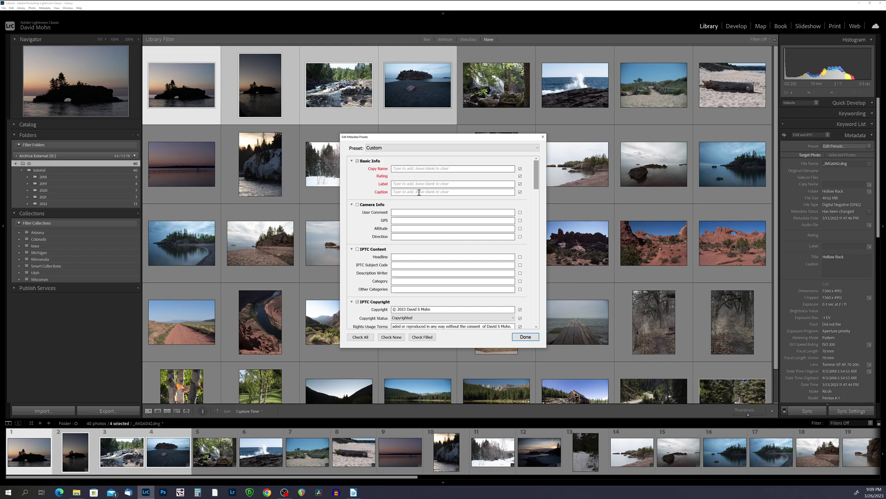
scroll(411, 219, "down", 10)
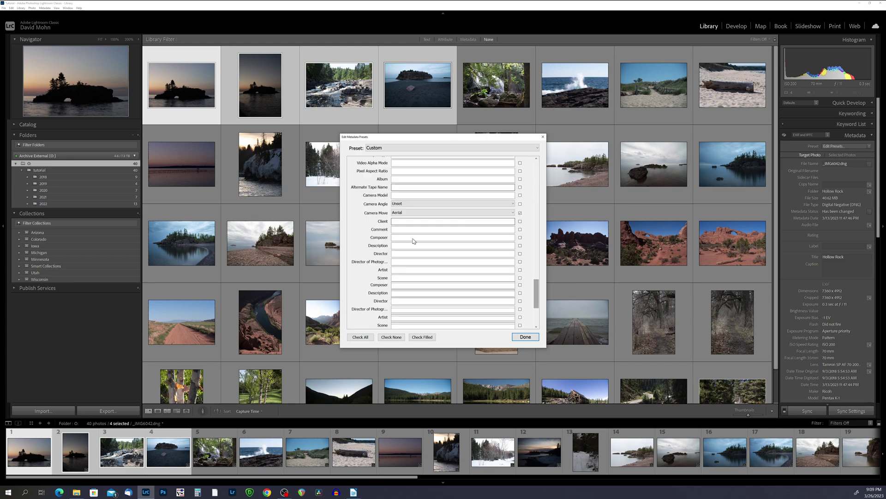
scroll(415, 242, "up", 10)
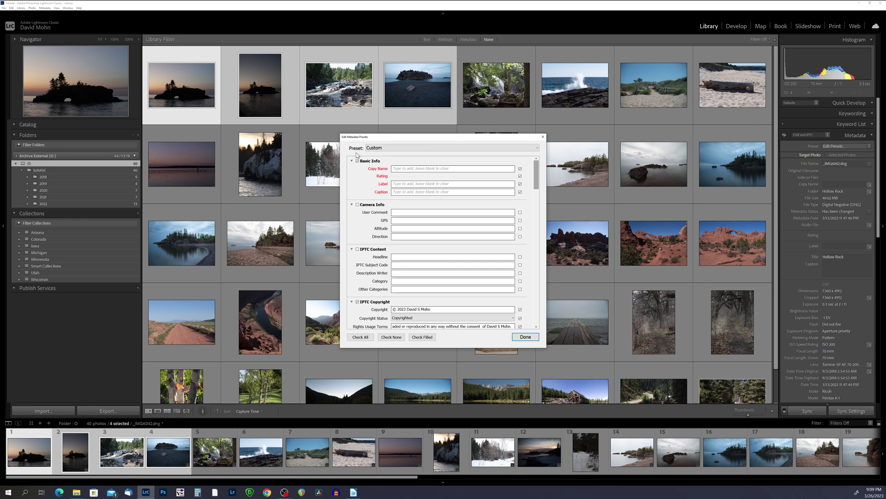
left_click(416, 147)
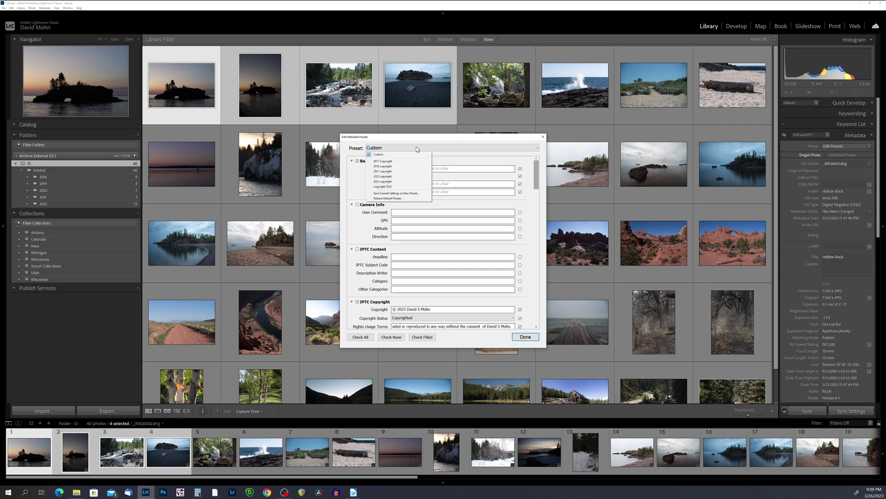
left_click(412, 194)
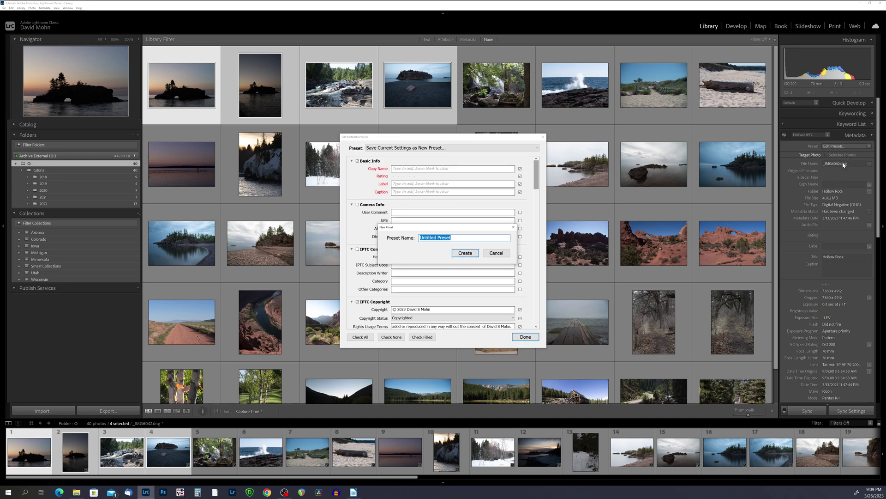
left_click(496, 252)
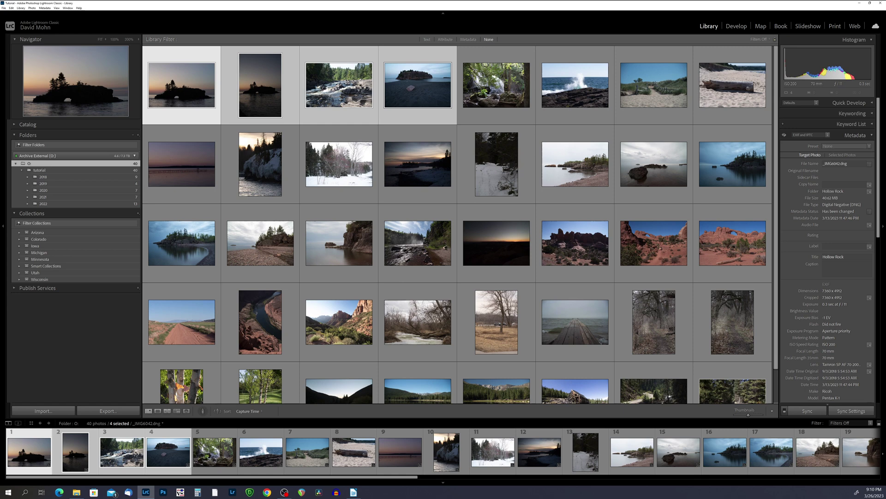
Apply the 2023 copyright metadata preset to only the first photo in the grid.
left_click(180, 118)
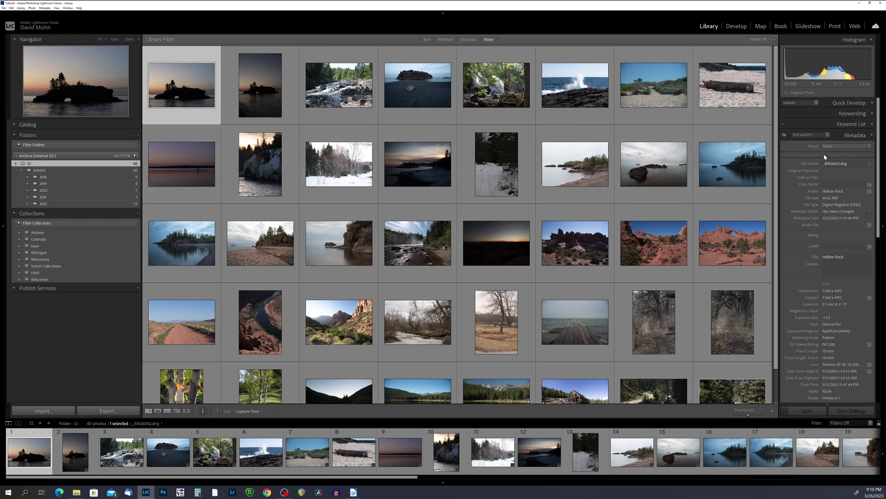
left_click(845, 146)
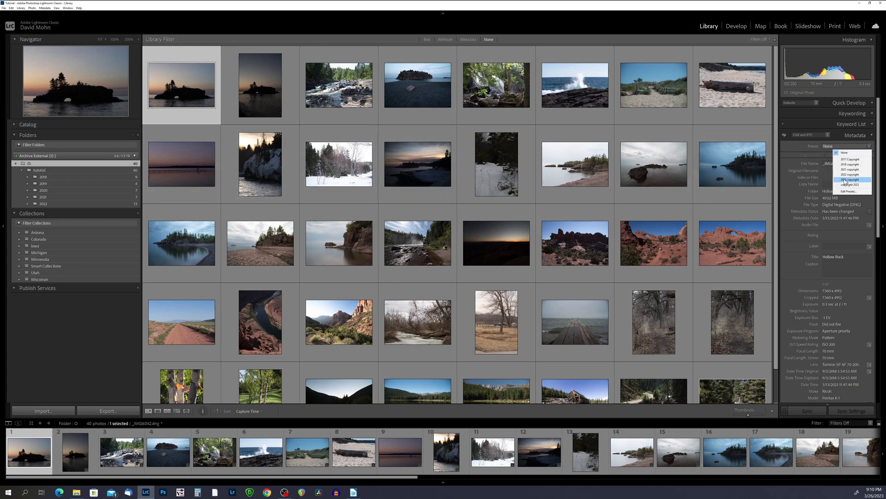
left_click(846, 180)
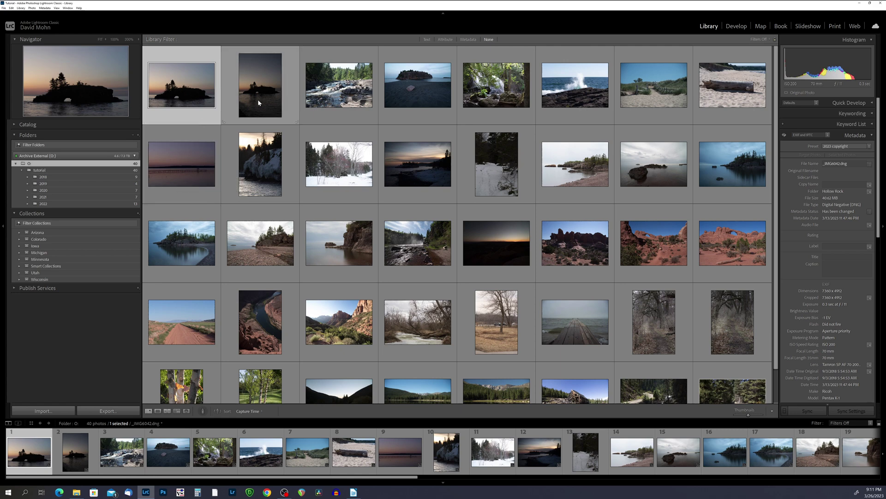
Select the first four photos together and choose the 2023 copyright metadata preset for them.
left_click(425, 118, "shift")
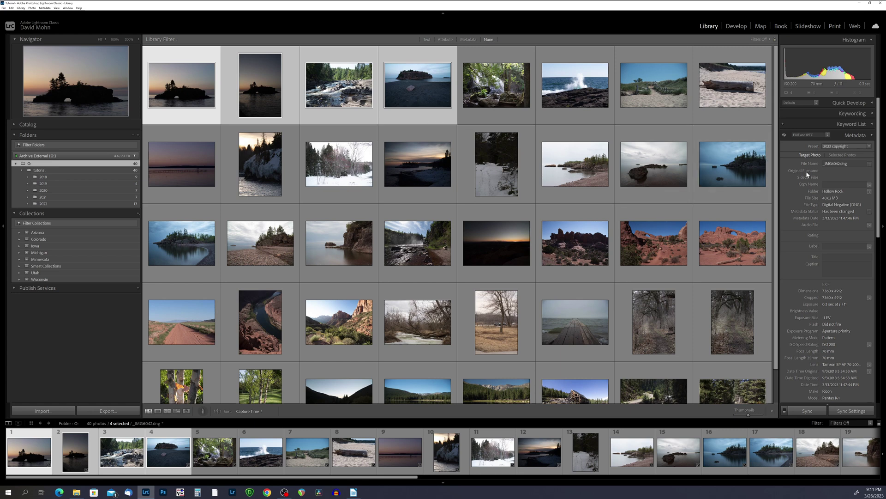
left_click(858, 146)
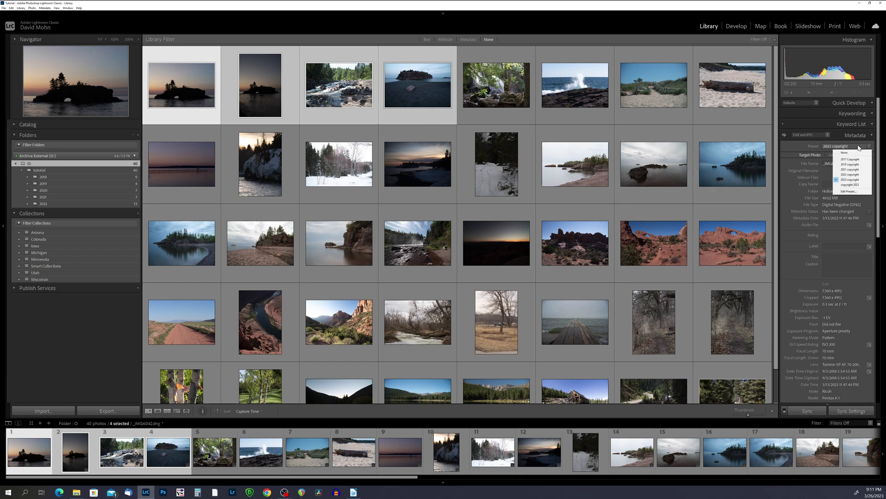
left_click(850, 180)
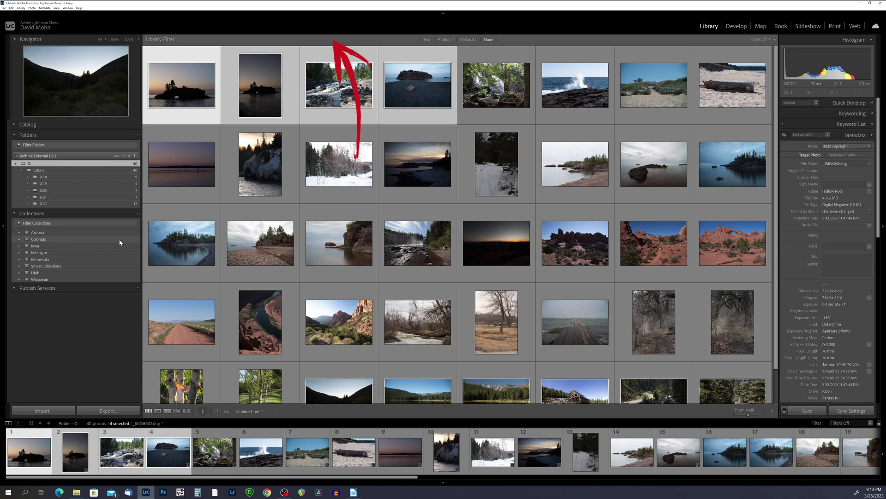
Filter the library by metadata to the PENTAX K-1 camera and the smc PENTAX-DA 35mm F2.4 AL lens.
left_click(469, 39)
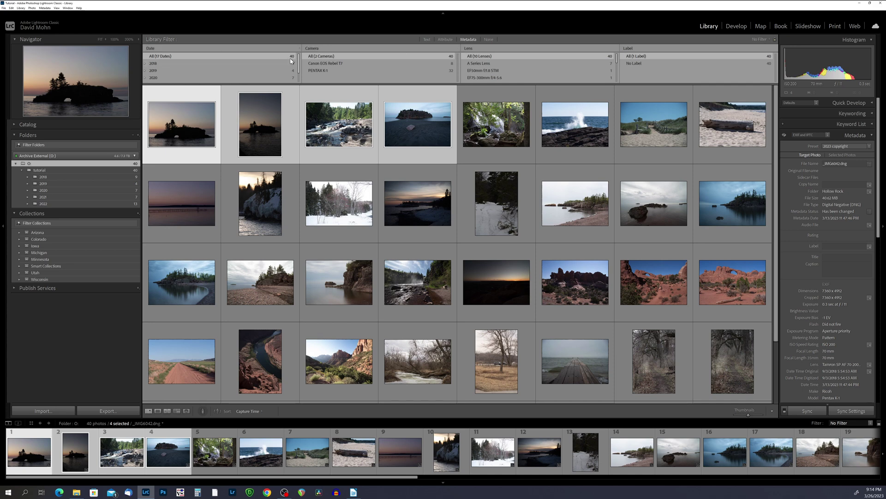
left_click(318, 71)
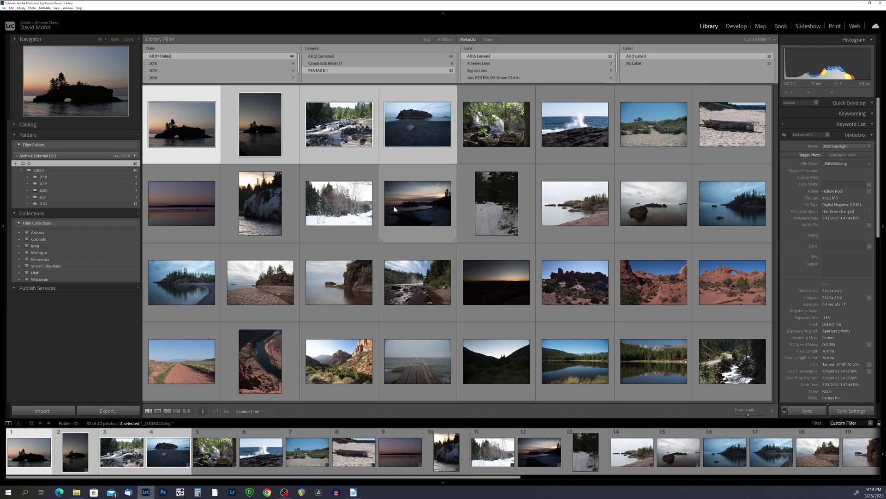
scroll(525, 77, "down", 1)
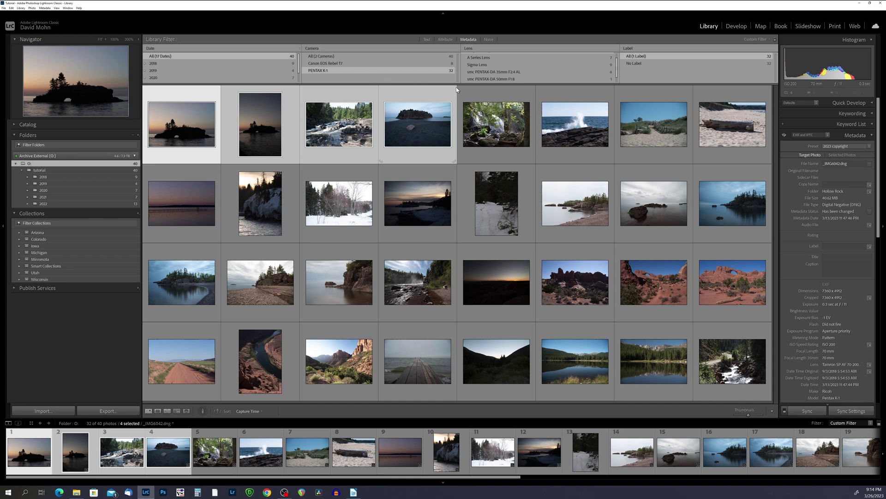
left_click(506, 73)
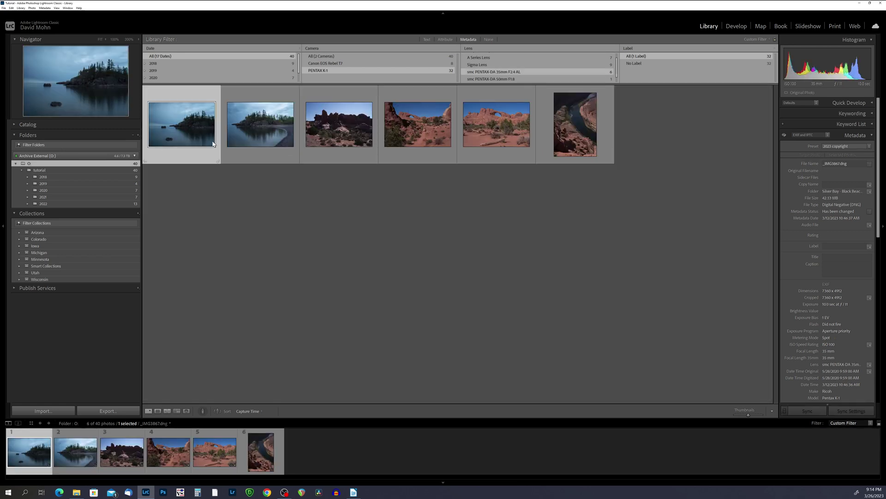
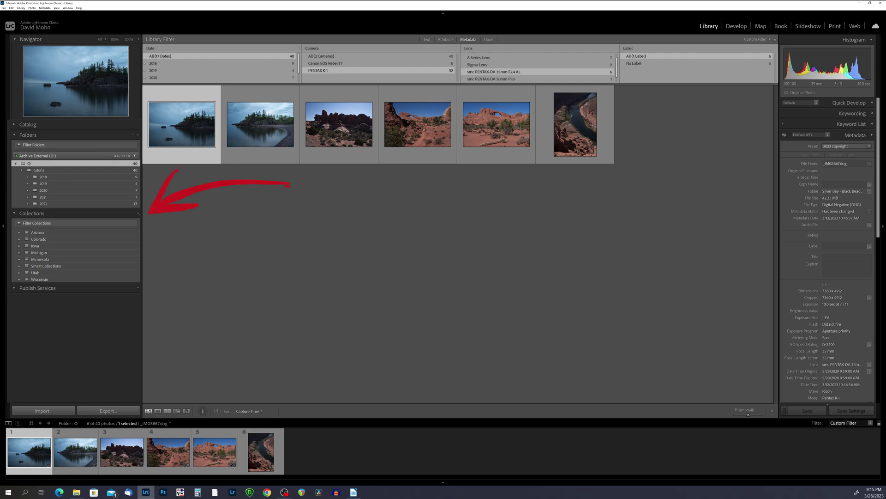
Create a collection named Pentax K1 - Pentax-DA 35mm and add all the filtered photos to it.
left_click(138, 213)
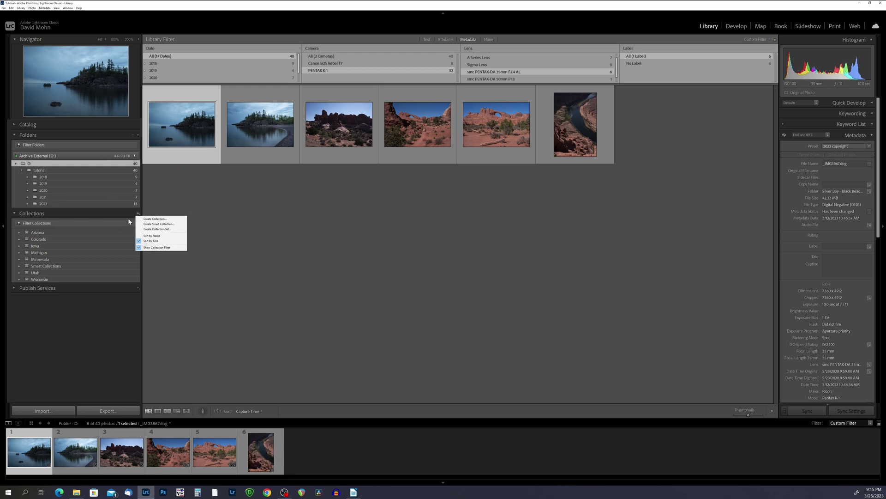
left_click(156, 219)
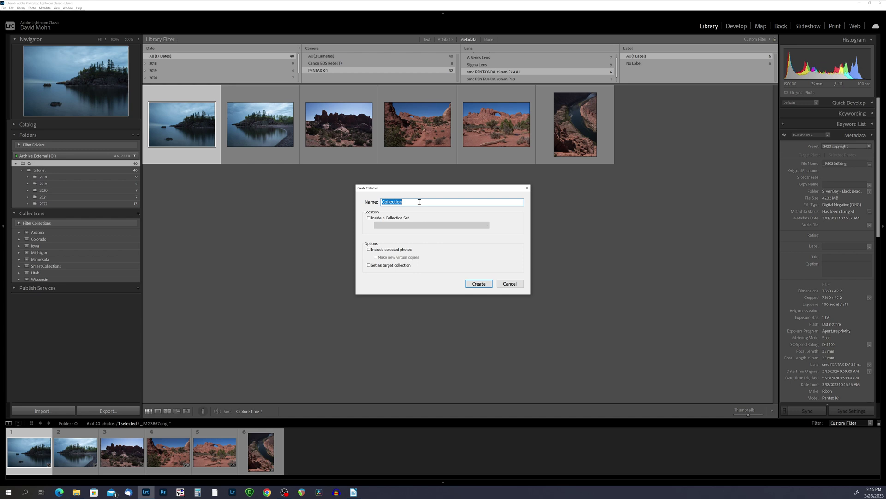
type("Pentax K1 - Pentax-DA 35mm")
left_click(483, 285)
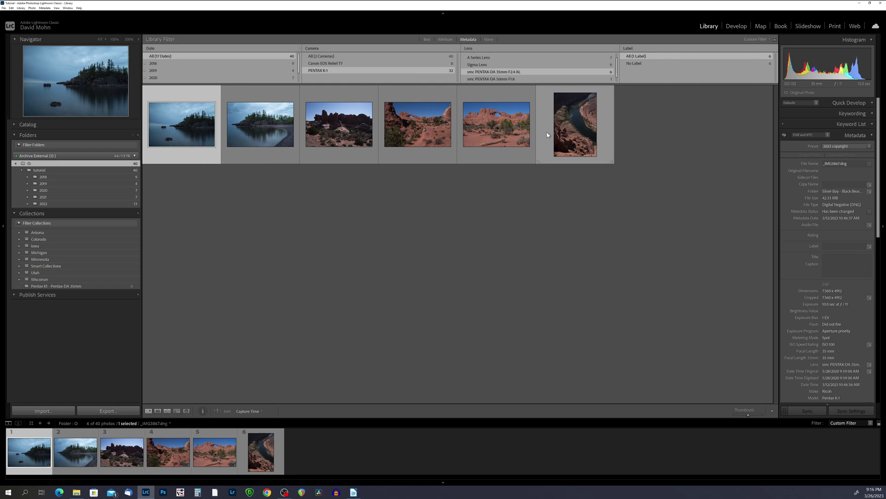
key("ctrl+a")
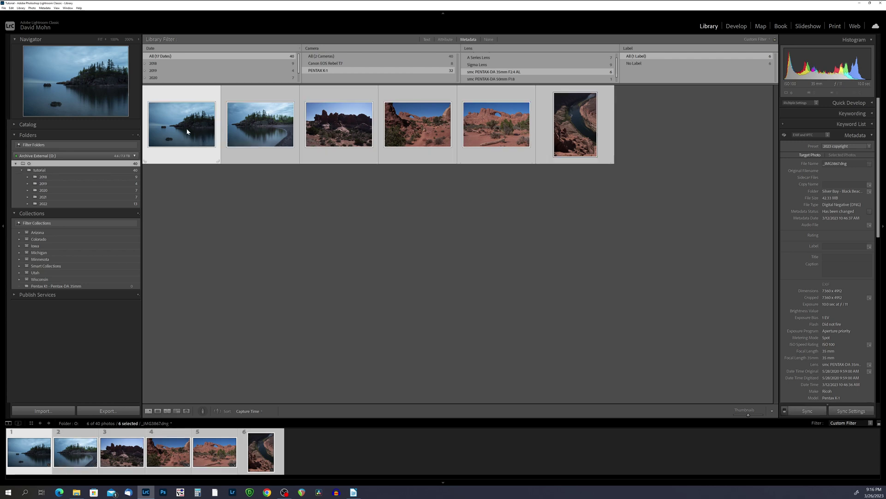
left_click_drag(185, 127, 84, 287)
Show the photos of the Baptism River folder, inside the 2018 Minnesota - North Shore folder.
left_click(73, 178)
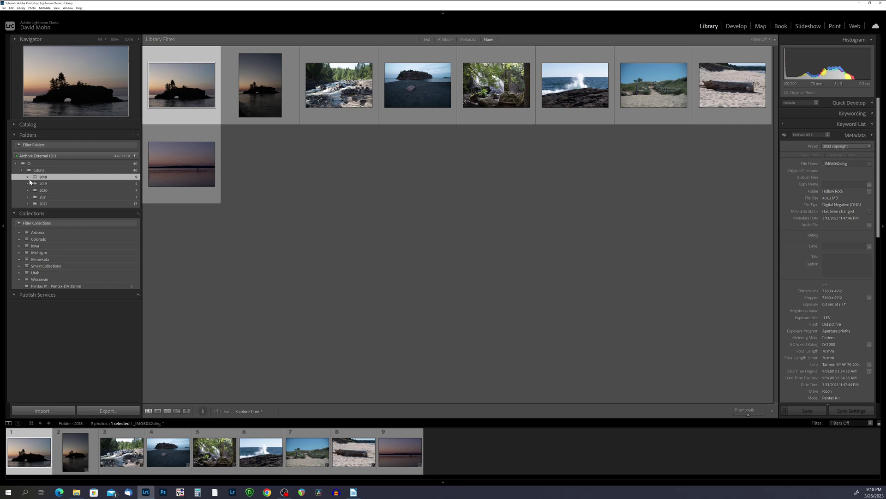
left_click(27, 178)
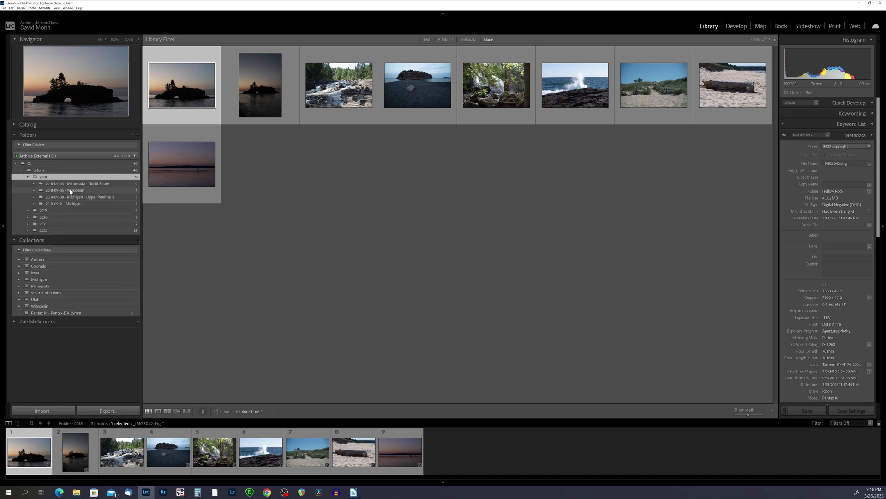
left_click(33, 184)
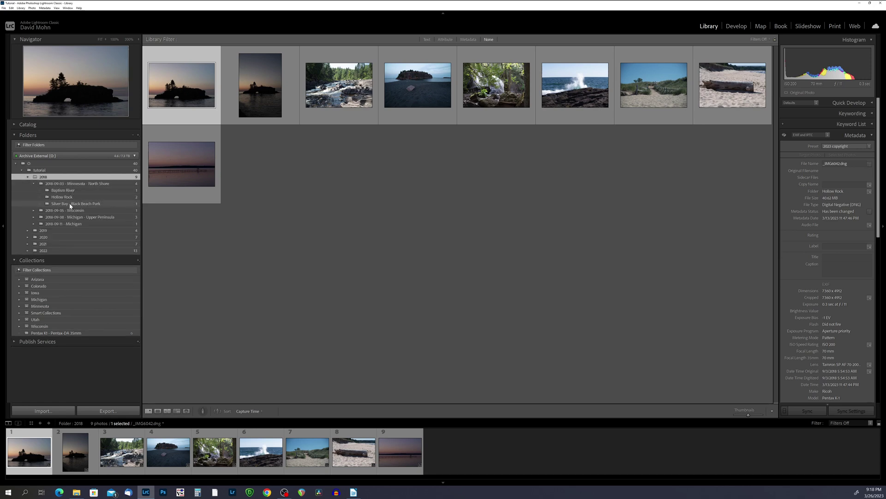
left_click(65, 191)
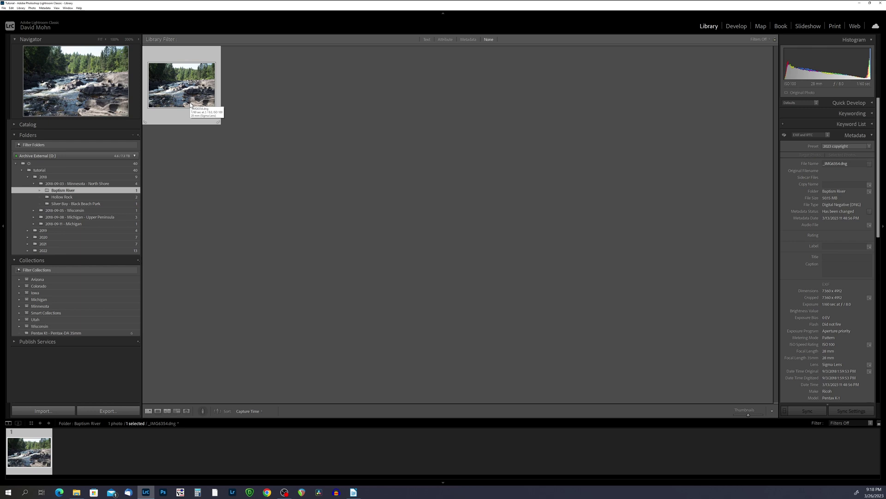
left_click(22, 8)
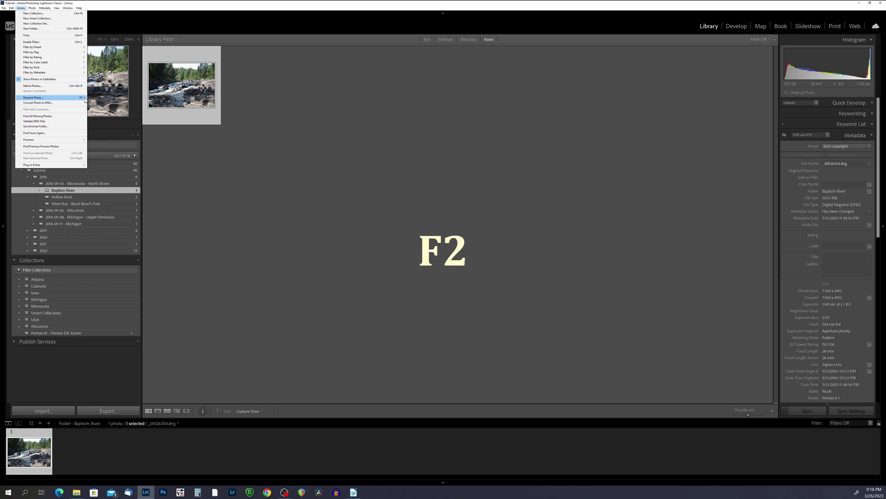
left_click(221, 198)
left_click(220, 200)
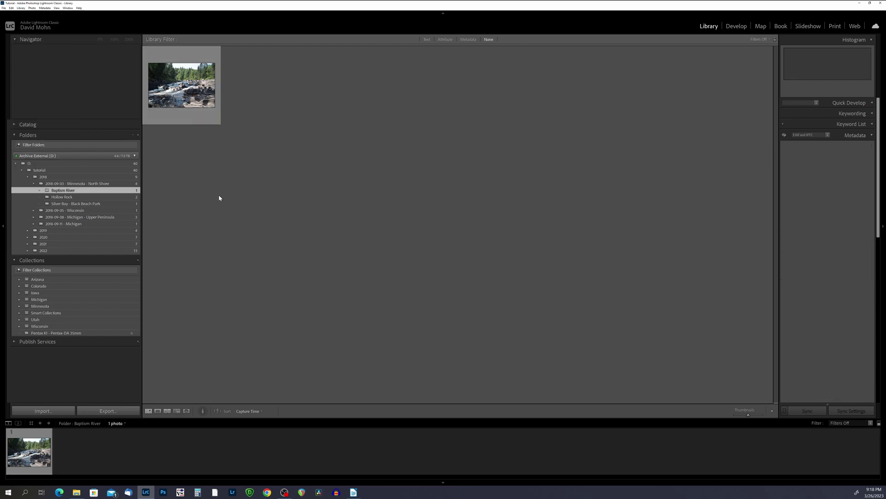
Start renaming the Baptism River photo and open its file naming template for editing.
left_click(181, 115)
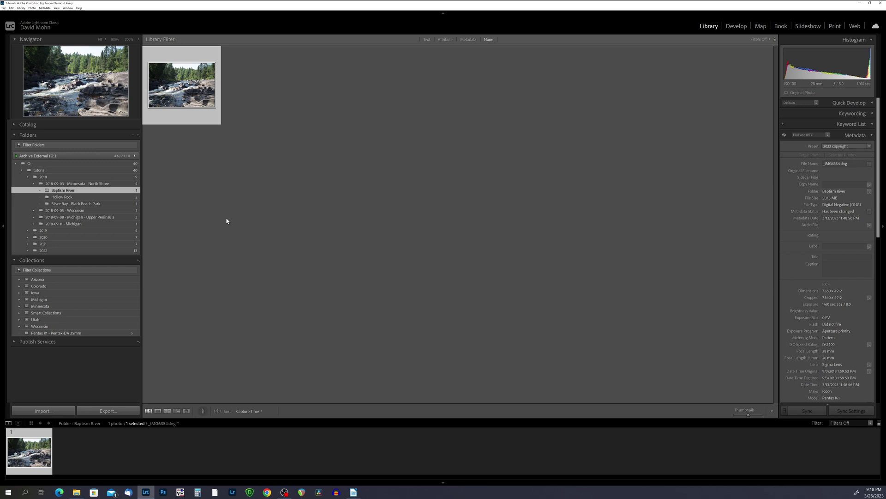
key("F2")
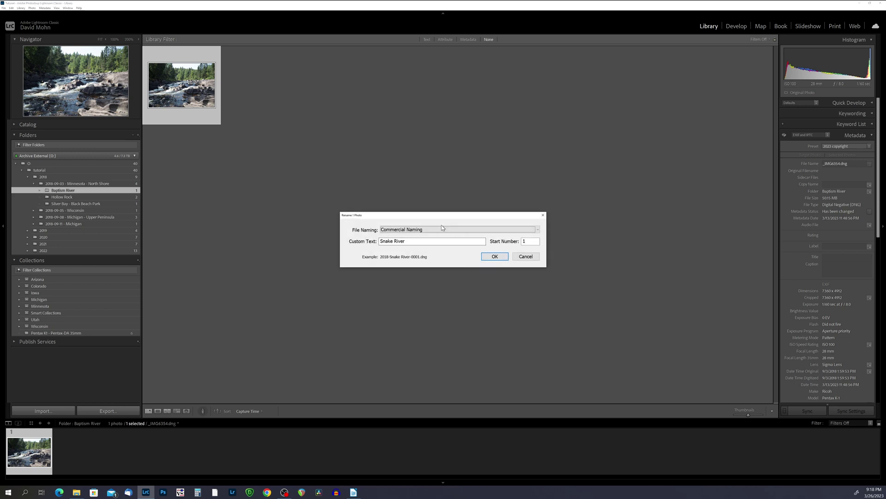
left_click(426, 230)
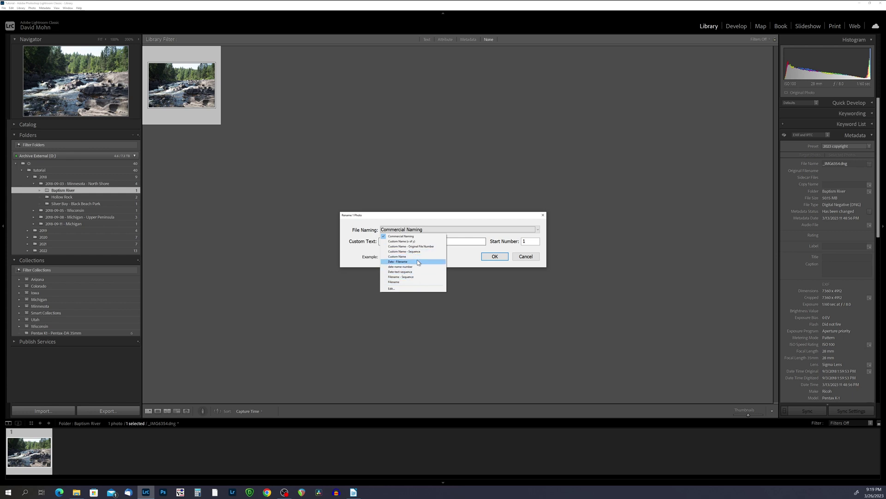
left_click(392, 289)
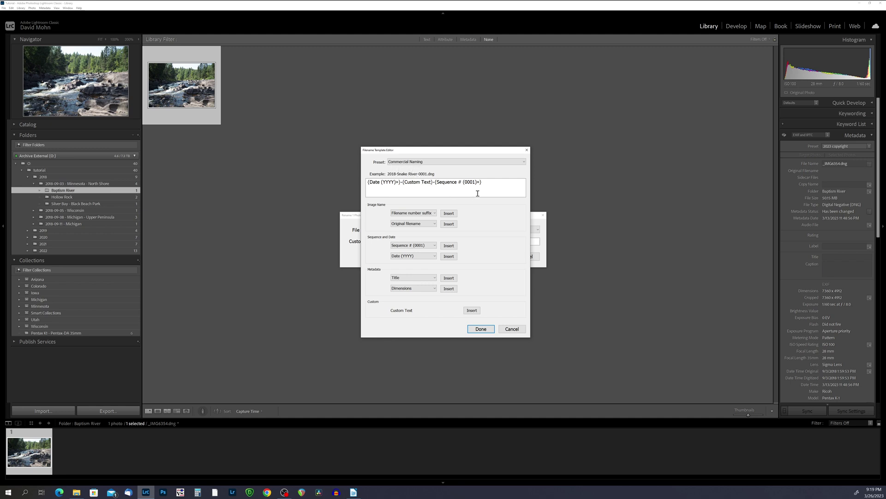
Clear the filename template and rebuild it as Date (YYYY), Custom Text and Sequence # (0001), separated by hyphens.
left_click(488, 181)
left_click_drag(482, 181, 367, 181)
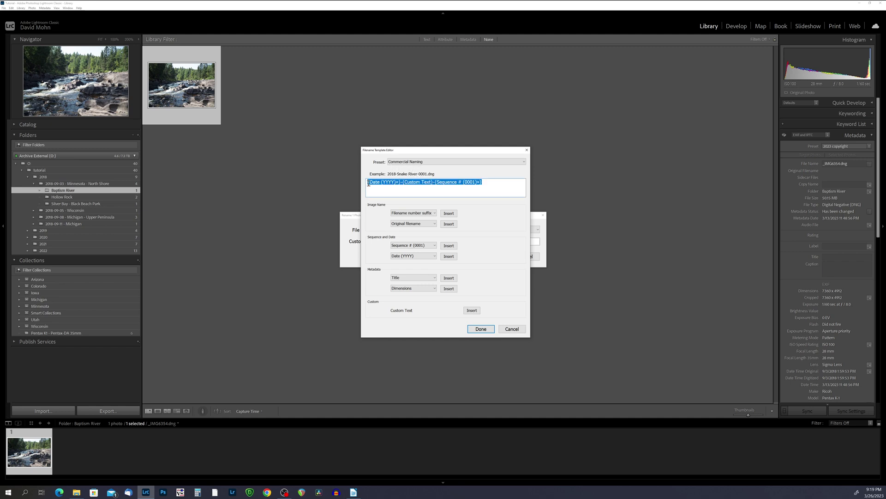
key("BackSpace")
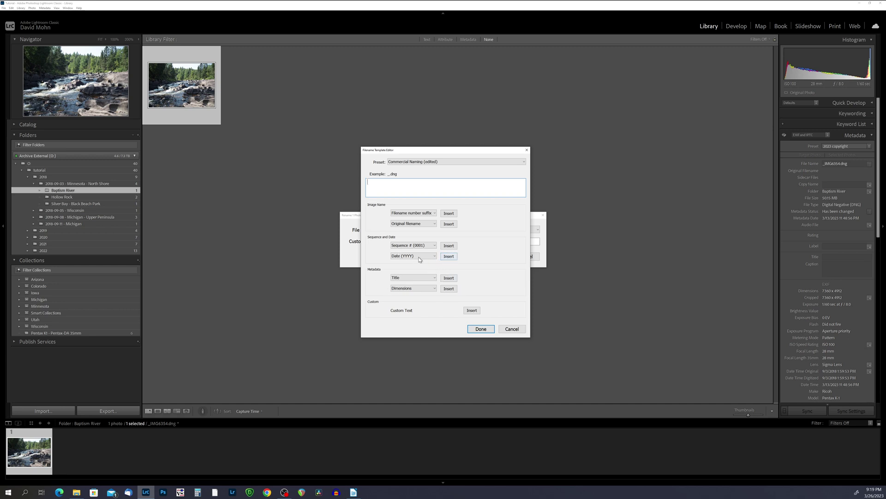
left_click(448, 256)
type("-")
left_click(472, 311)
left_click(434, 246)
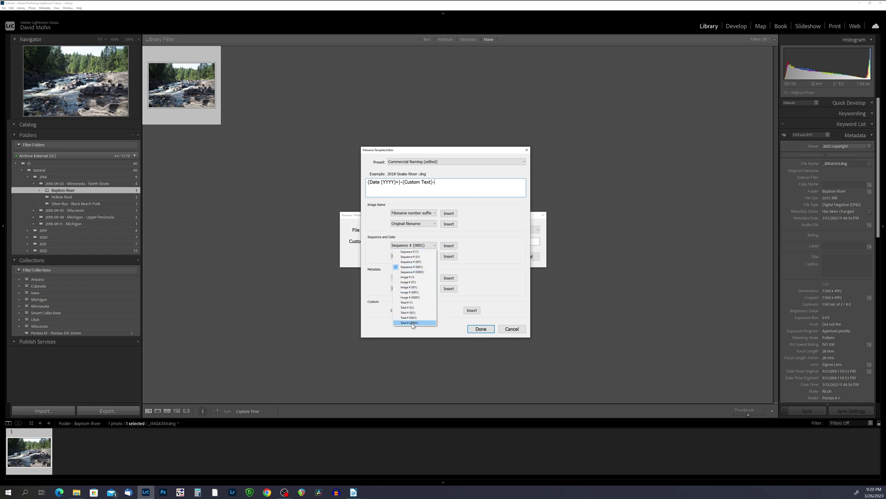
left_click(408, 268)
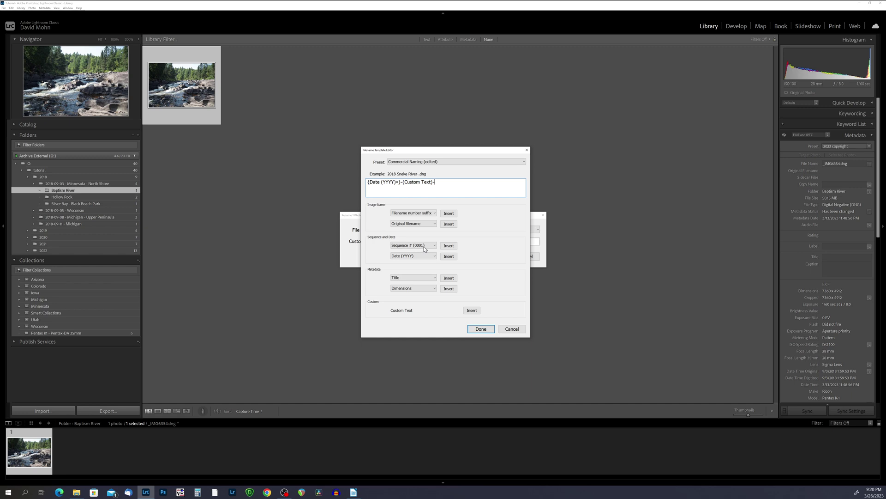
left_click(449, 246)
Save the filename template as a new preset named date-custom text-sequence and close the template editor.
left_click(444, 162)
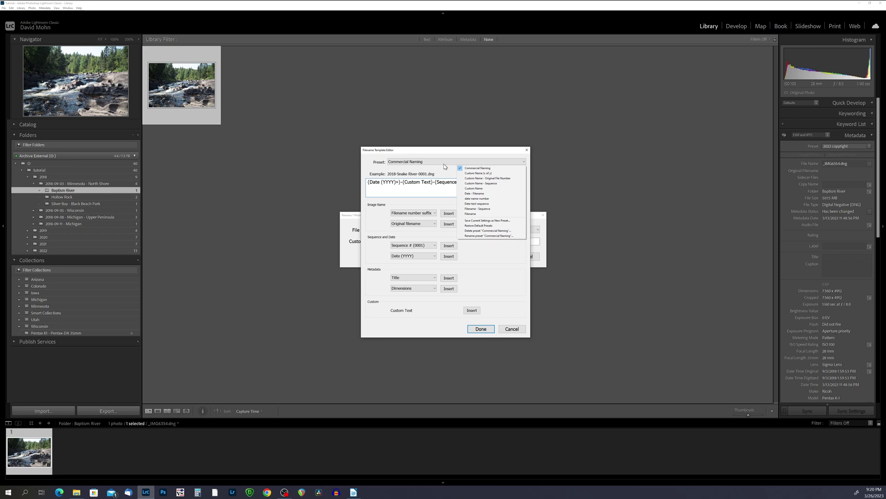
left_click(507, 221)
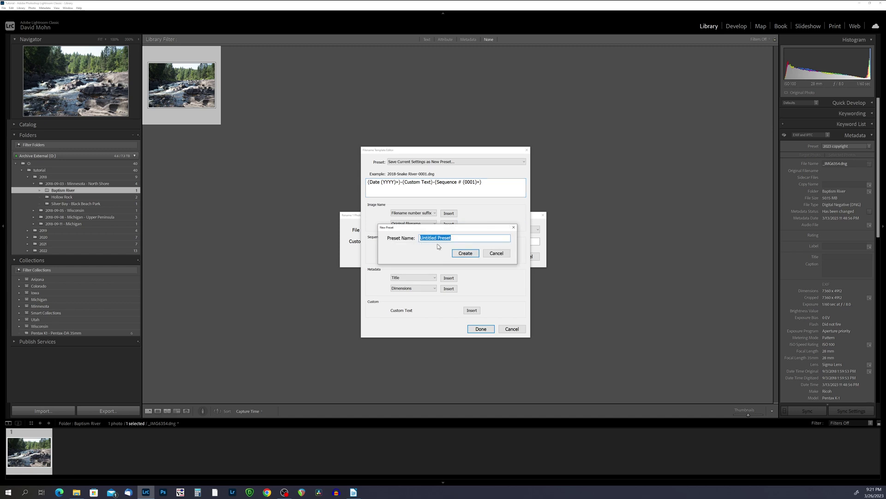
type("date-custom text-sequence")
left_click(475, 254)
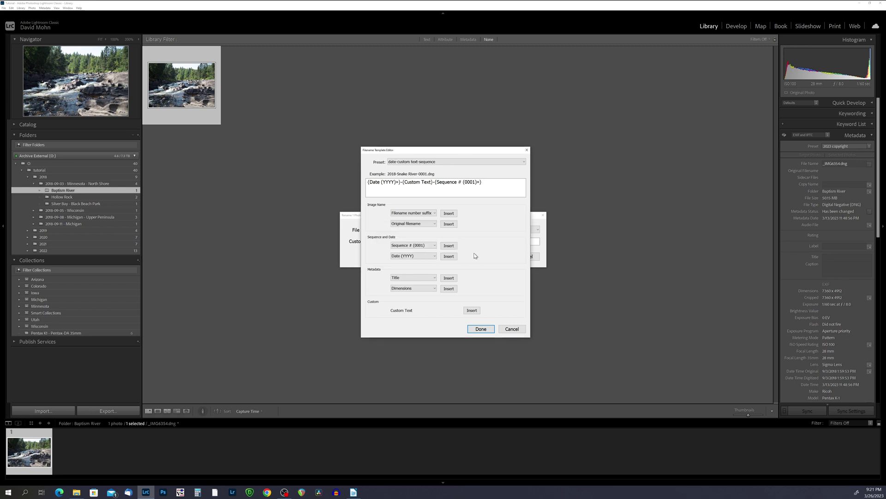
left_click(481, 330)
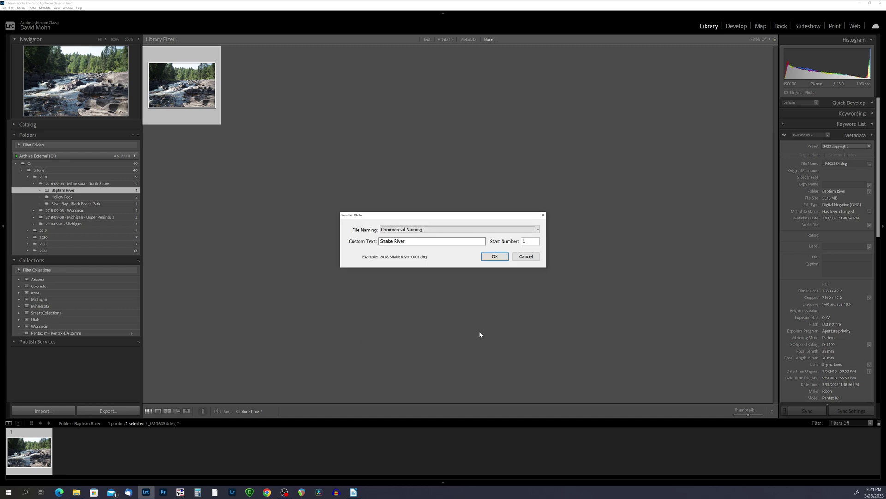
Rename the Baptism River photo using the Commercial Naming template with the custom text BaptismRiver.
left_click(426, 230)
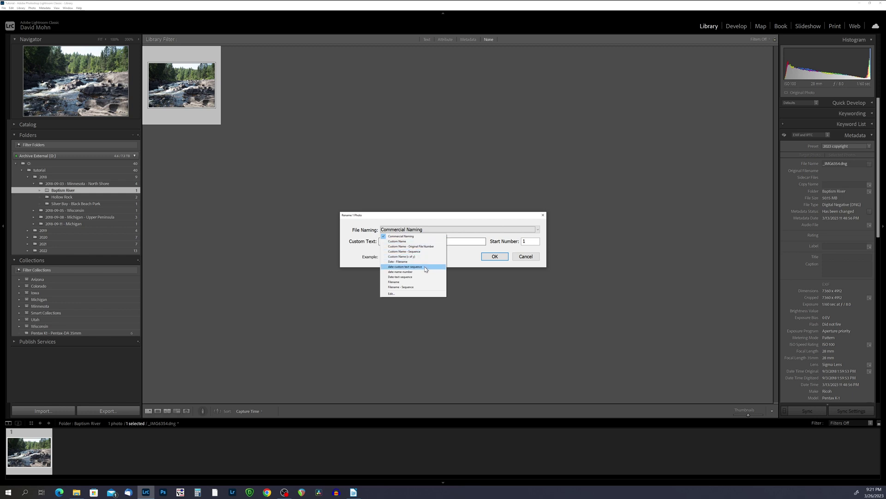
key("Escape")
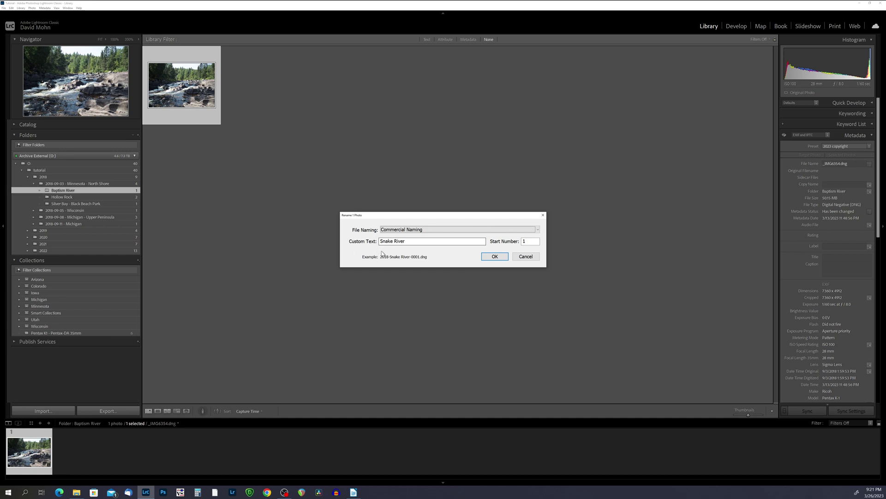
left_click_drag(409, 241, 381, 239)
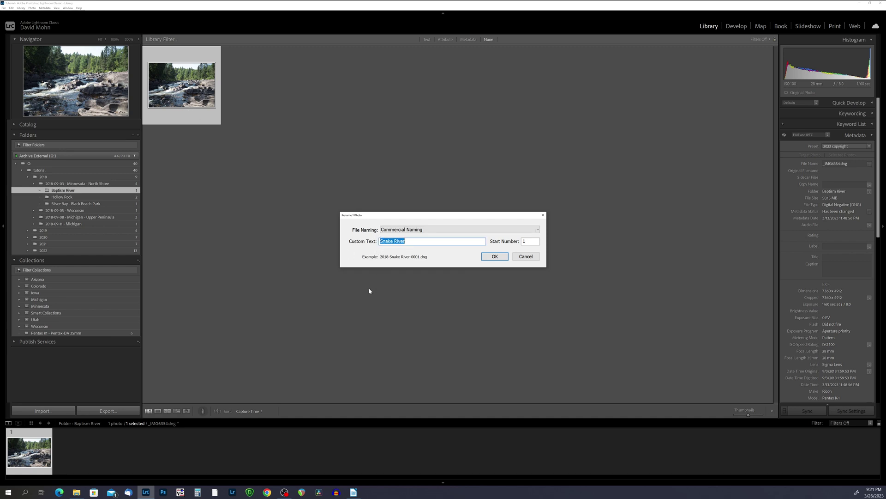
type("BaptismRiver")
left_click(494, 257)
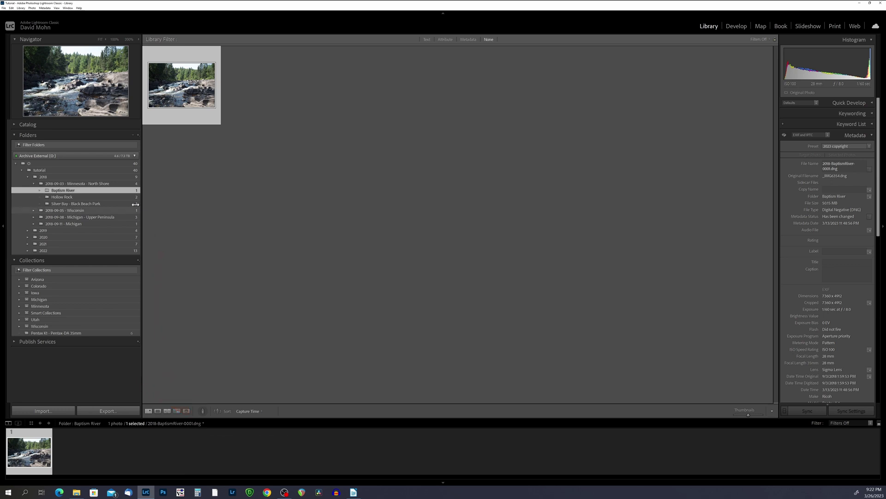
Rename both photos in the Hollow Rock folder together, using the Commercial Naming template with the custom text HollowRock.
left_click(85, 200)
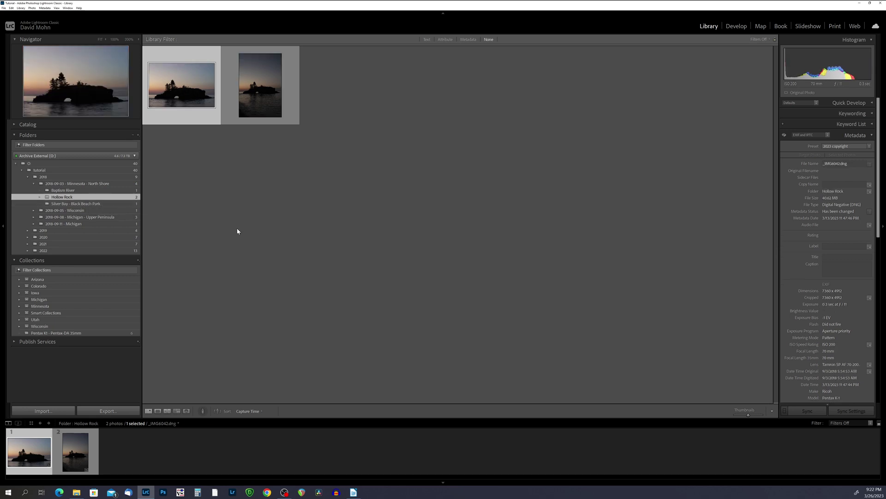
left_click(228, 100, "ctrl")
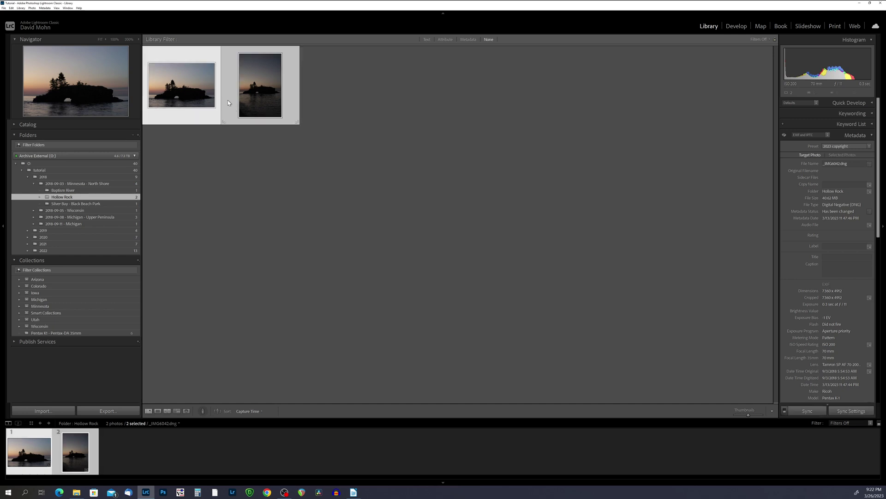
key("F2")
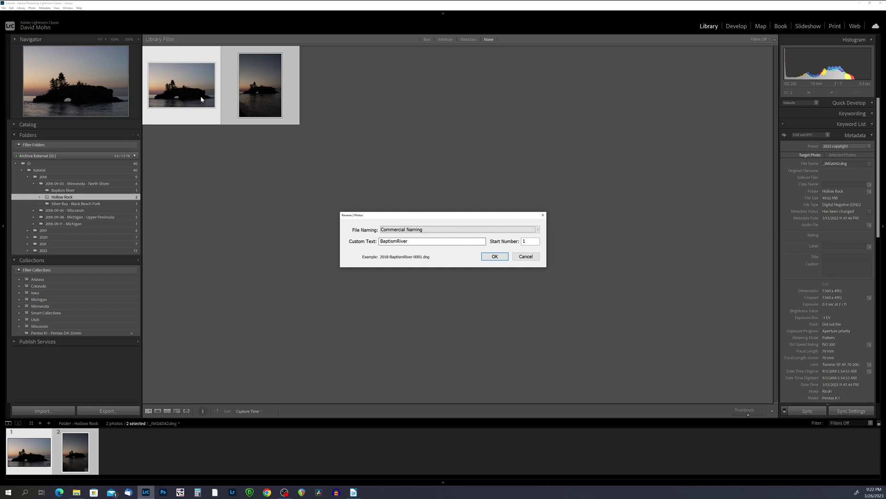
double_click(409, 240)
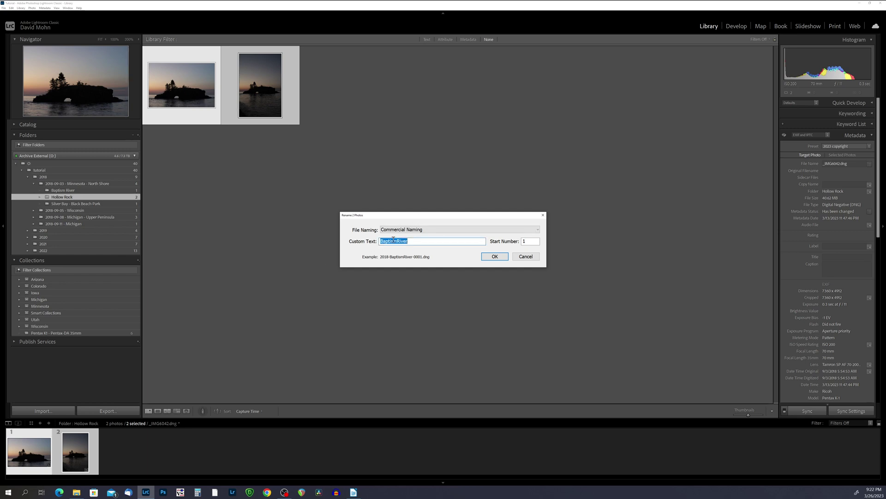
type("Hollow R")
key("BackSpace")
key("BackSpace")
type("Rock")
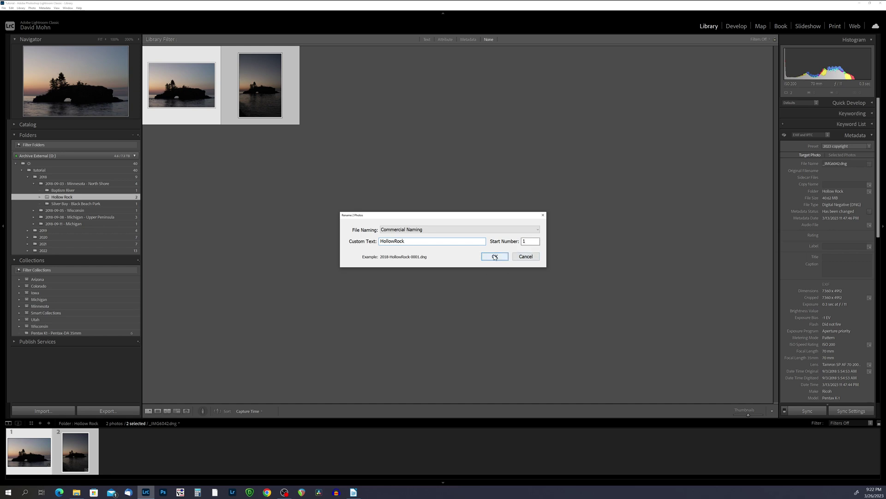
left_click(493, 257)
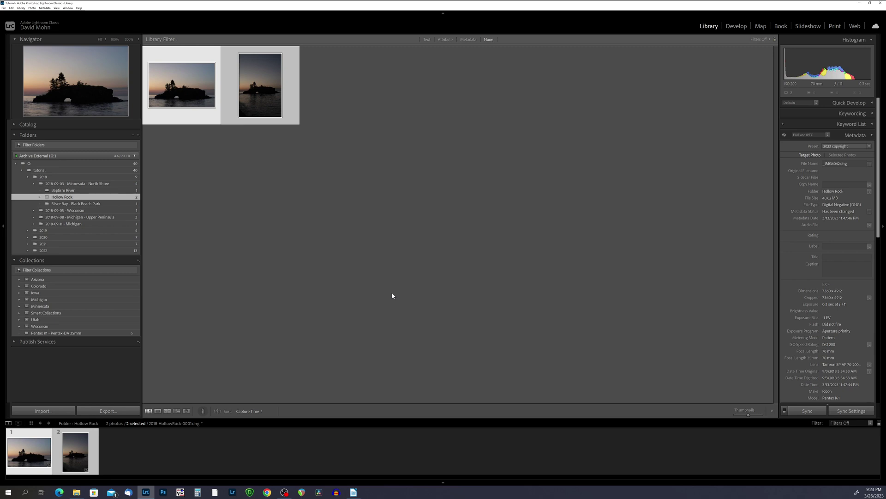
Select the two Hollow Rock photos one after the other to check their new file names.
left_click(184, 115)
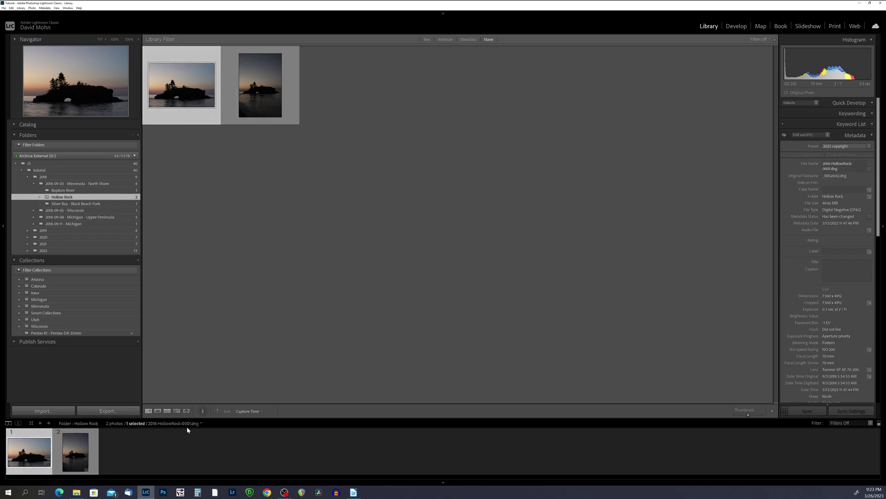
key("Right")
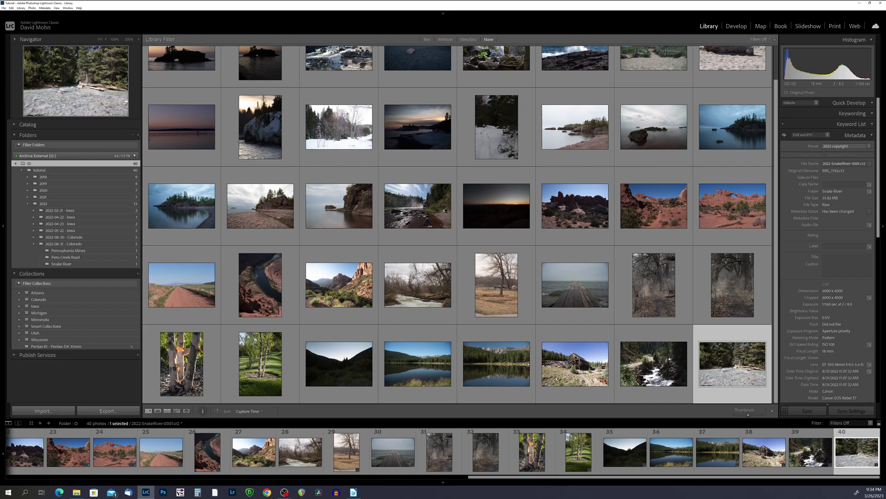
Dim the interface around the photo grid with the Lights Dim mode.
key("l")
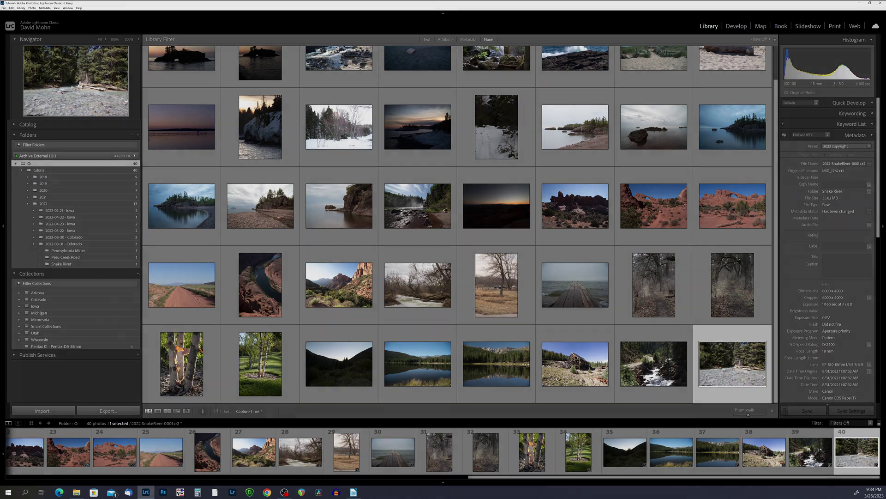